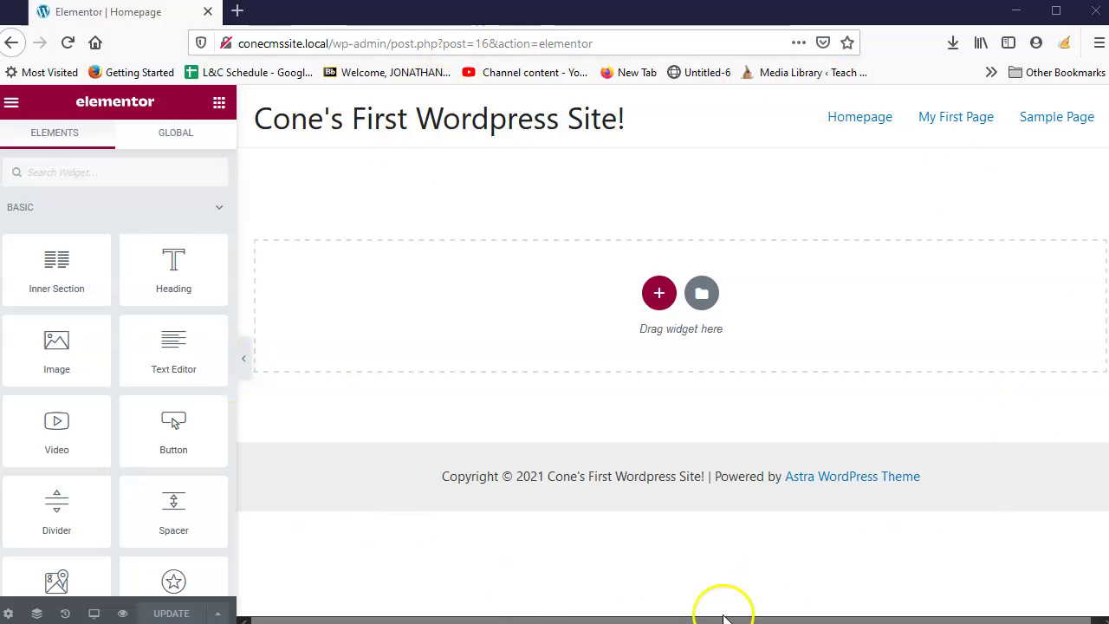
Open Site Settings from the Elementor panel's main menu.
click(14, 104)
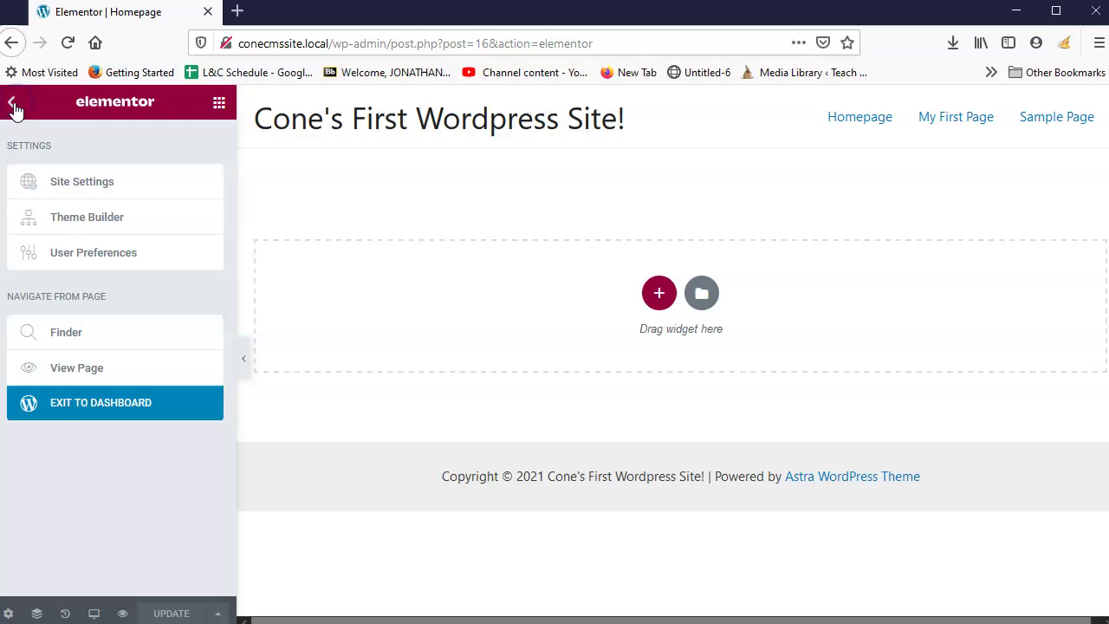
click(74, 193)
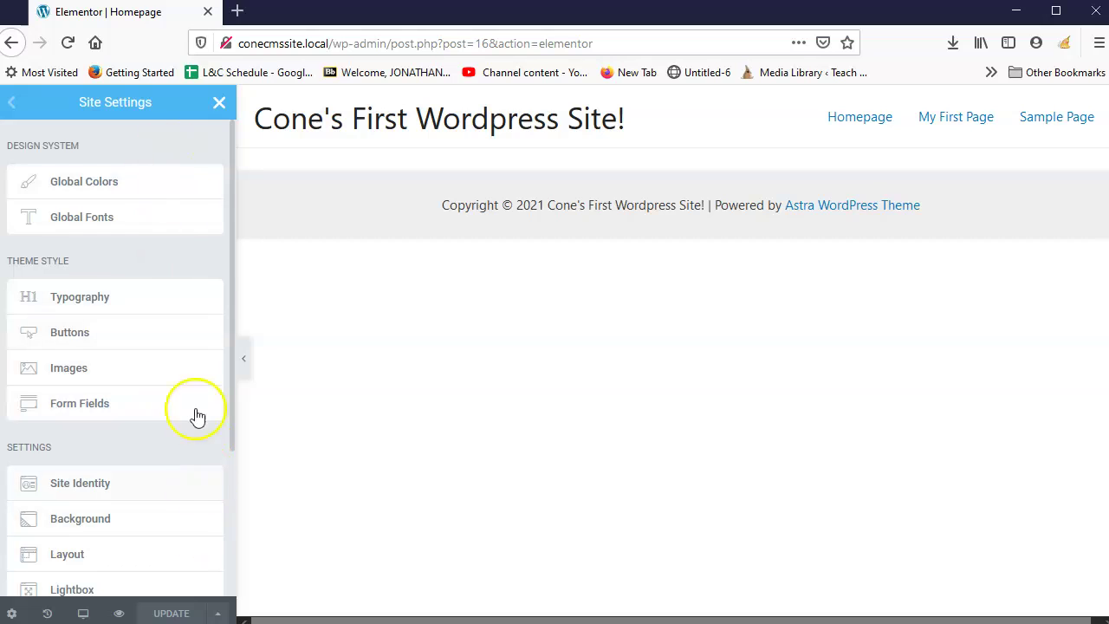
In Global Colors, change the Primary colour to dark green #267D35.
click(128, 189)
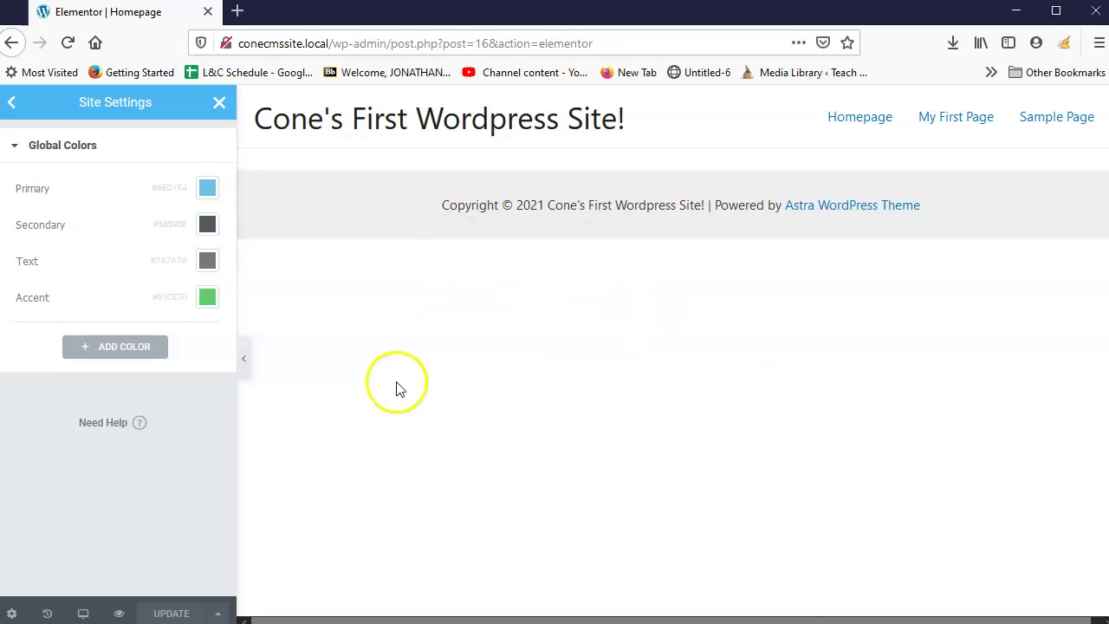
click(209, 190)
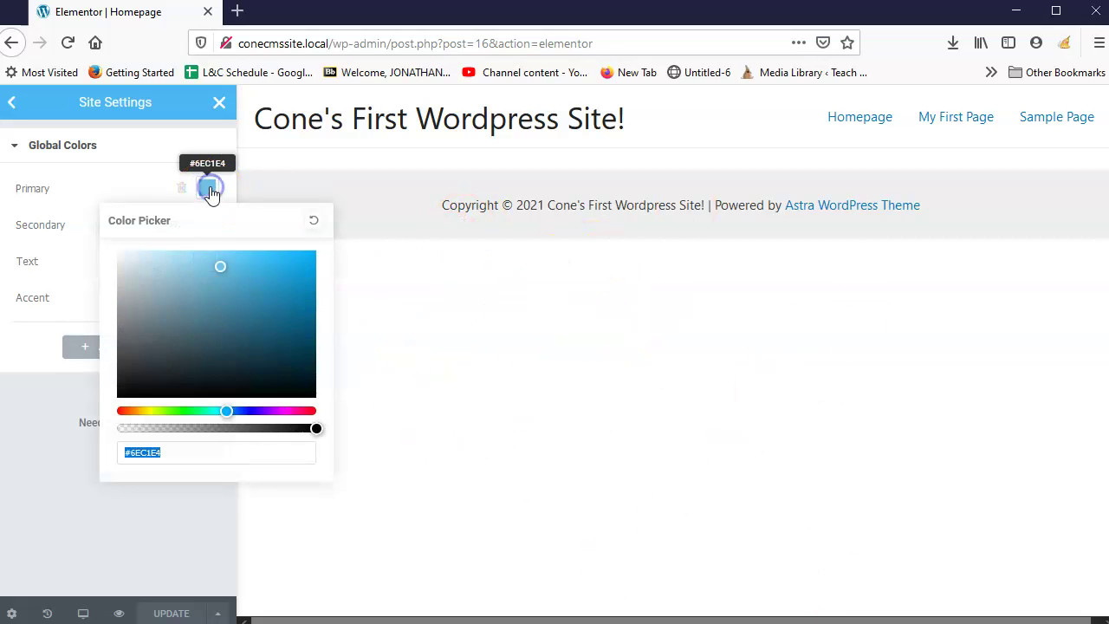
click(189, 411)
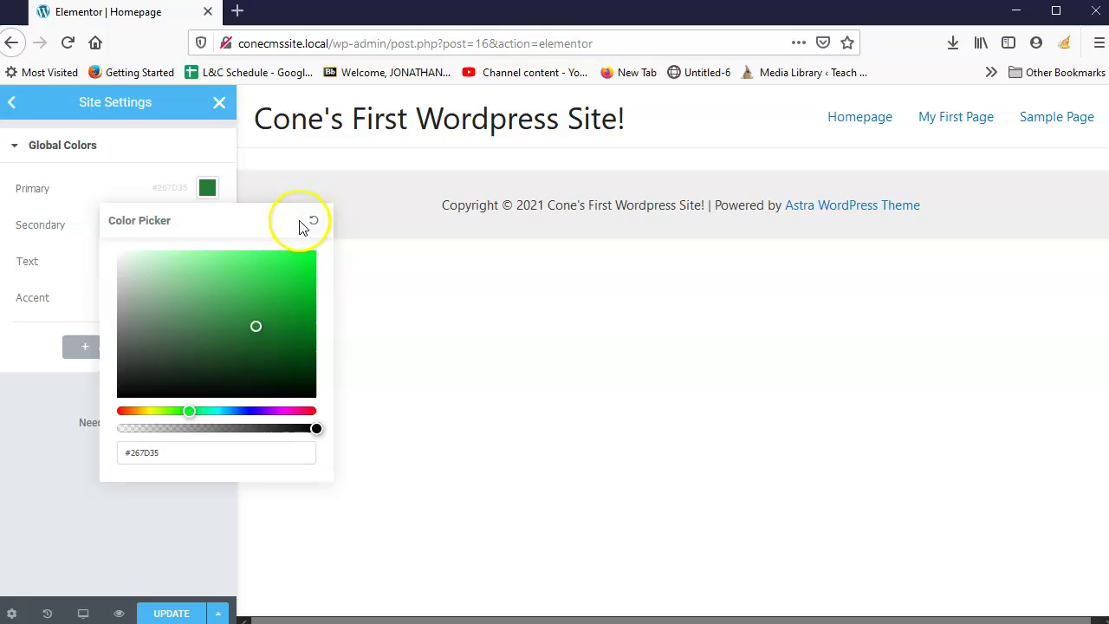
click(41, 225)
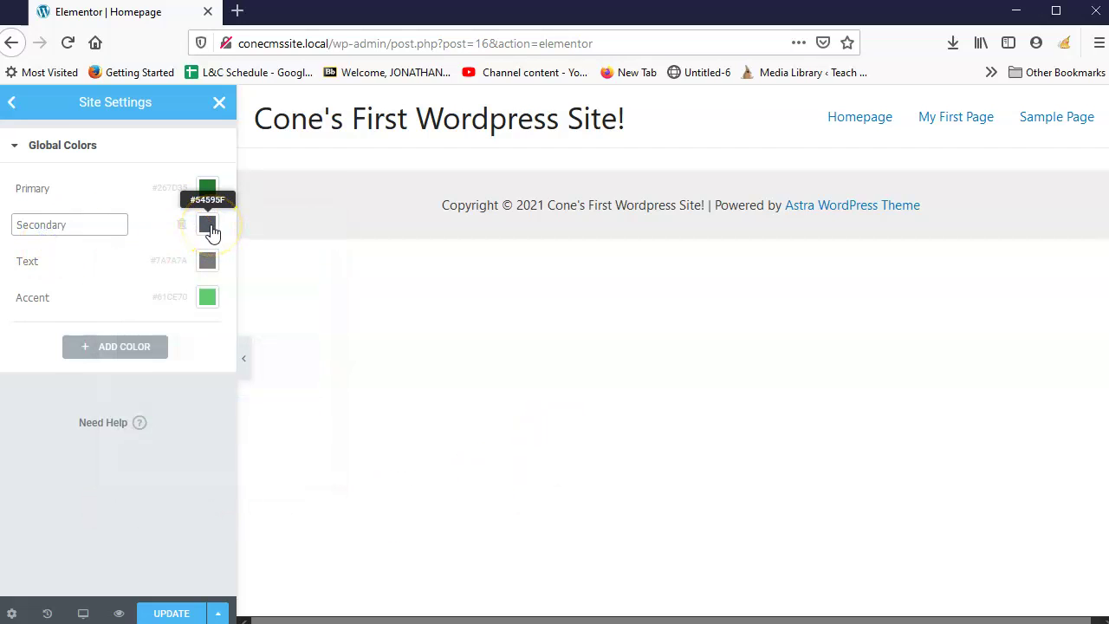
Set the Secondary global colour to near-white #F4F6F9.
click(207, 225)
drag(141, 384, 150, 357)
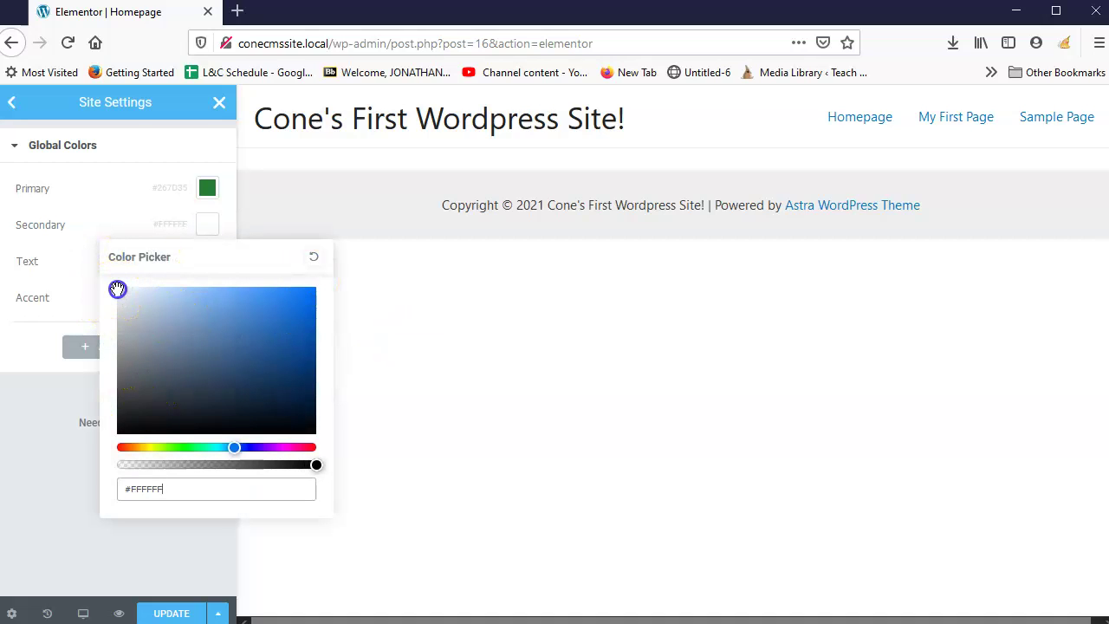
drag(122, 294, 119, 292)
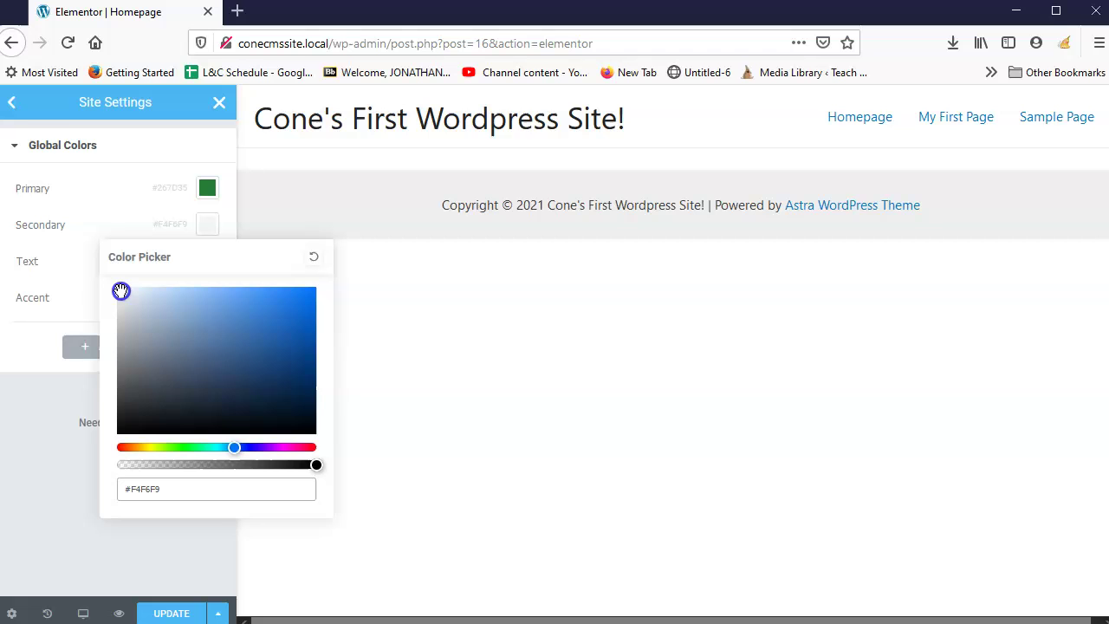
click(47, 227)
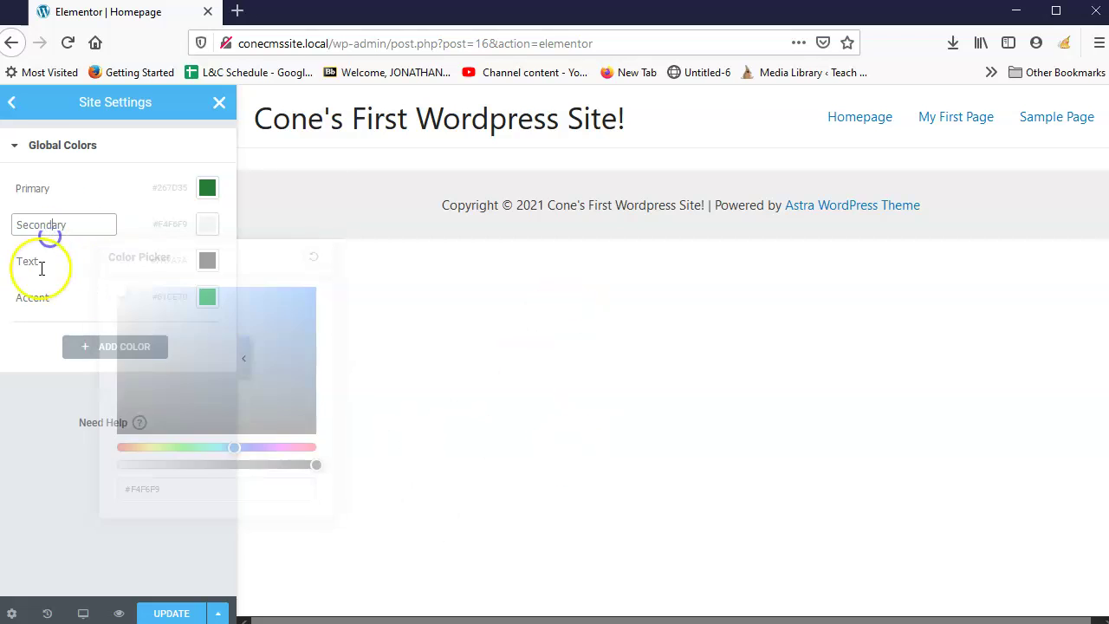
Set Text to near-black #1E1E1E and Accent to yellow #EFE527, then return to Site Settings.
click(208, 259)
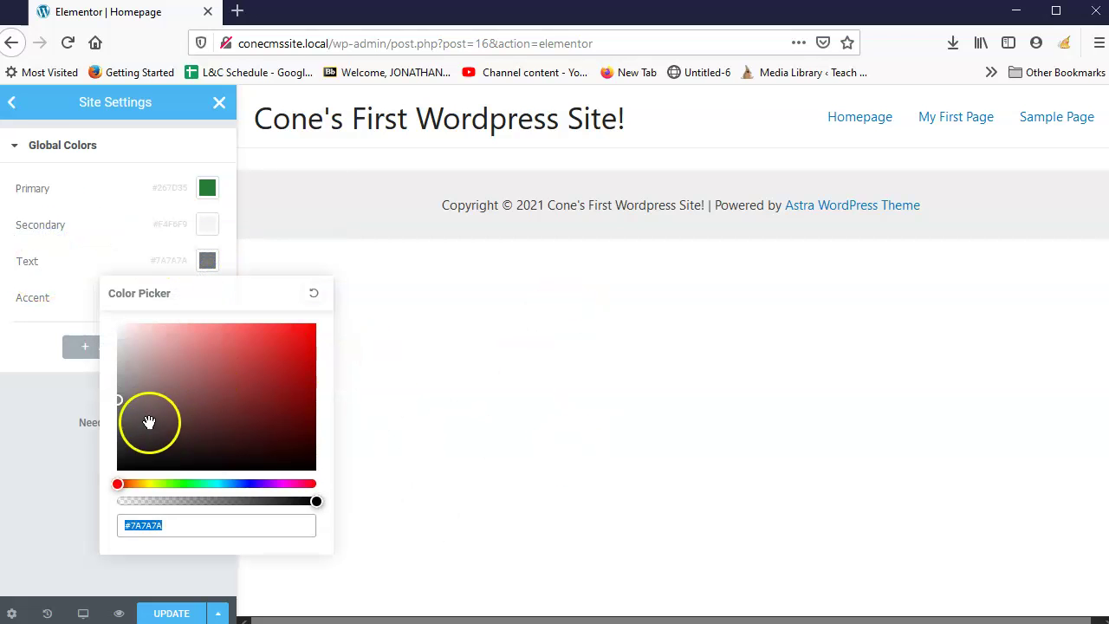
drag(124, 404, 91, 453)
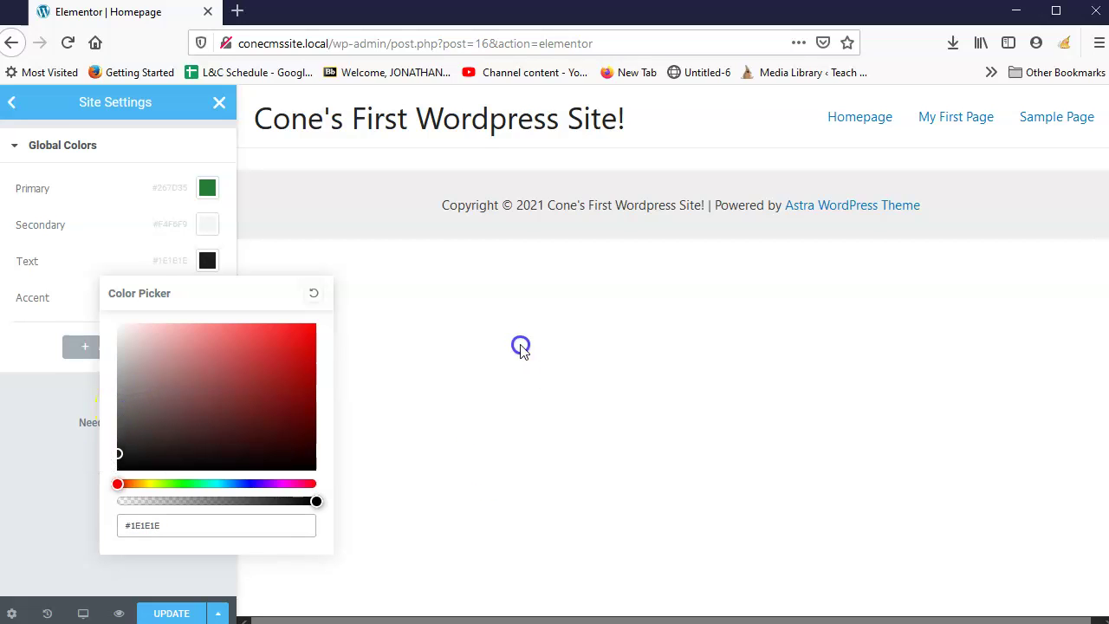
click(66, 308)
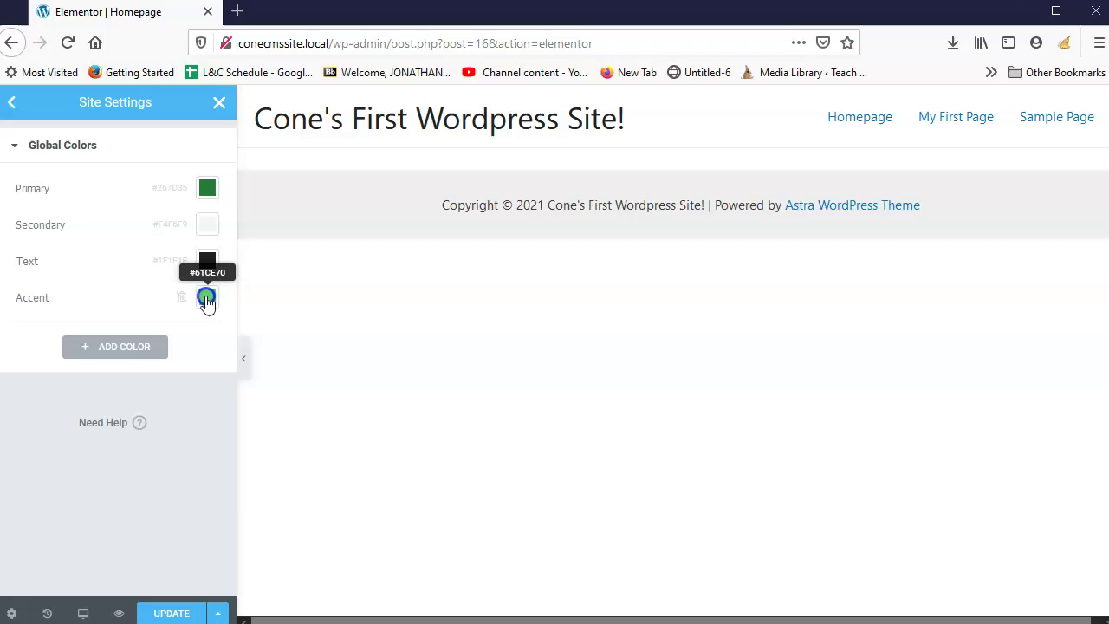
click(207, 299)
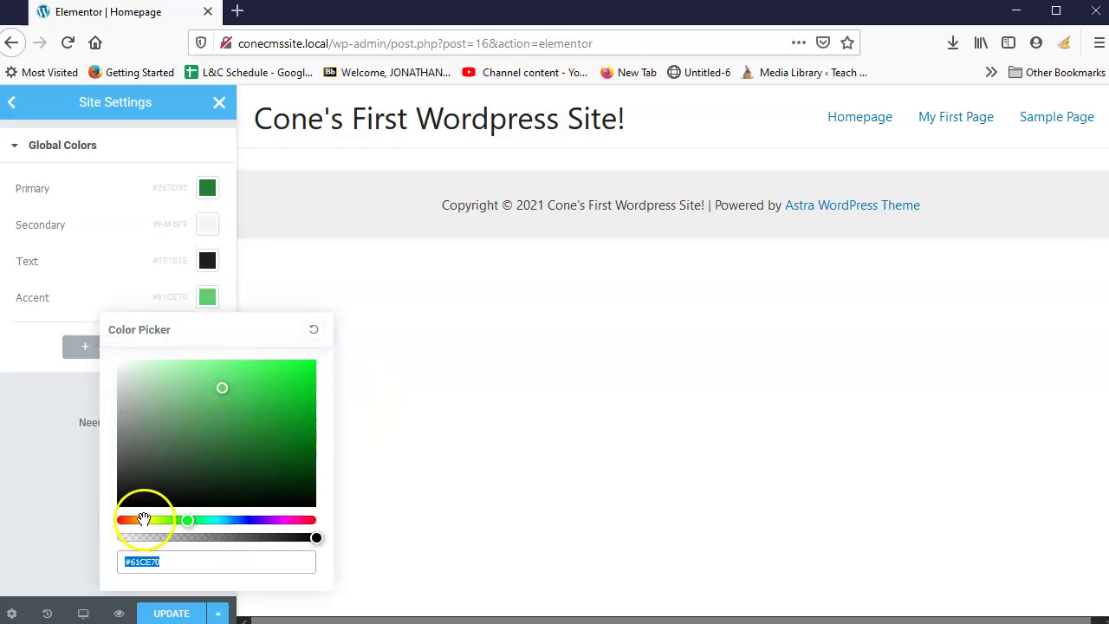
drag(143, 518, 148, 520)
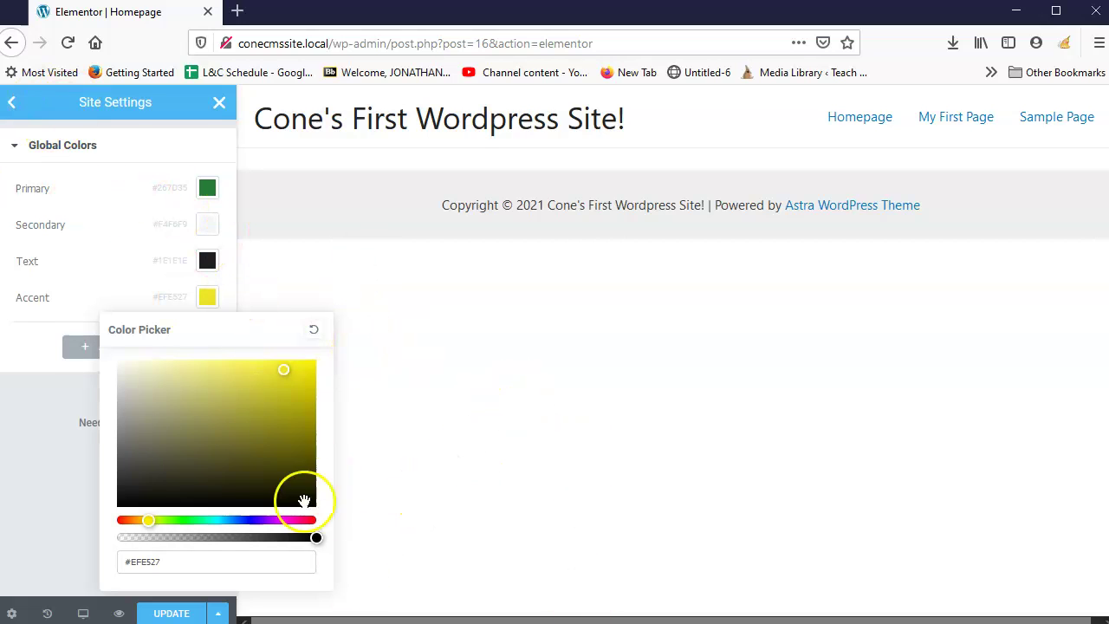
click(24, 344)
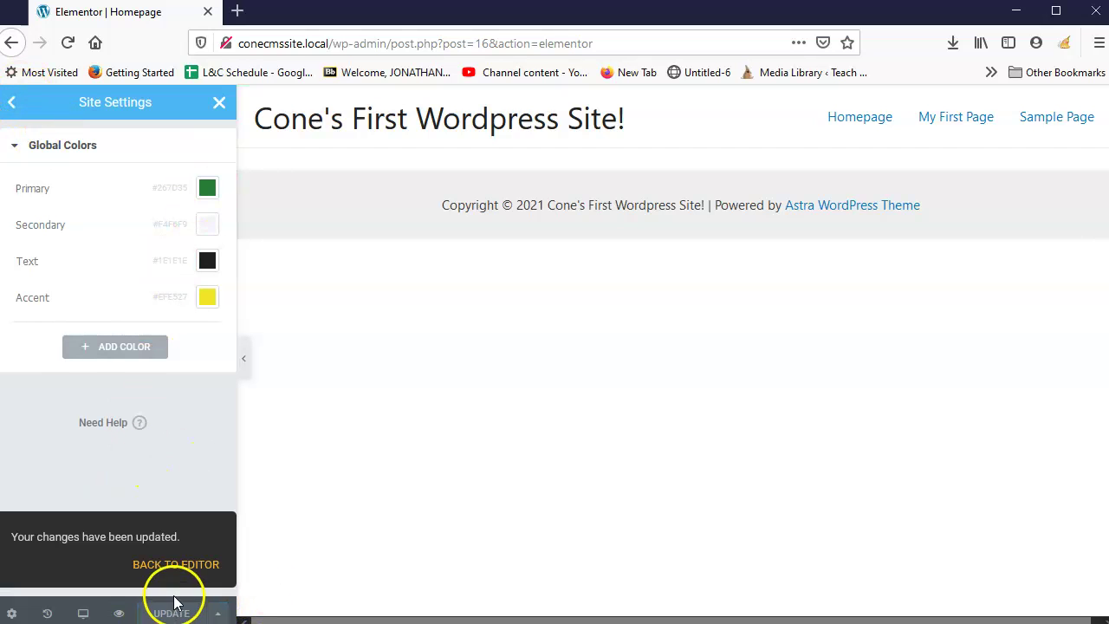
click(12, 103)
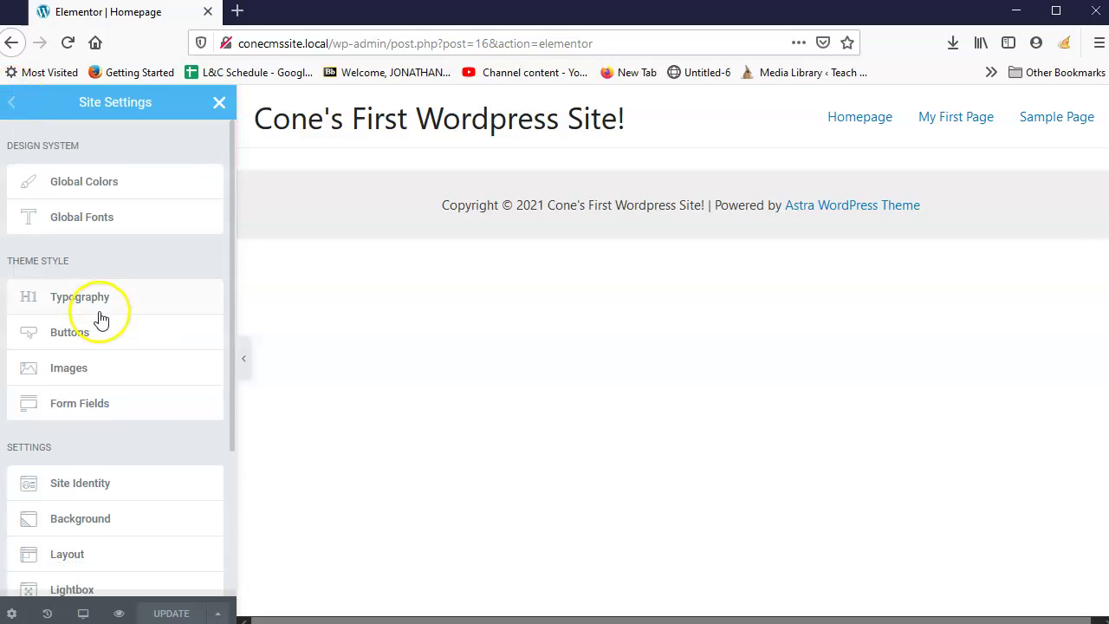
click(103, 224)
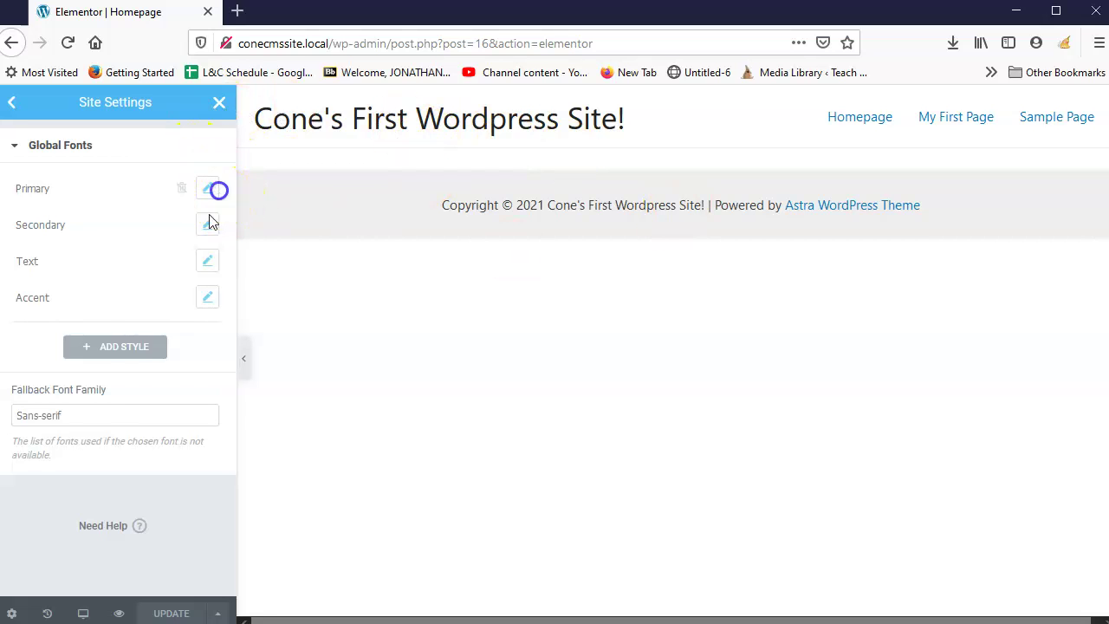
click(208, 189)
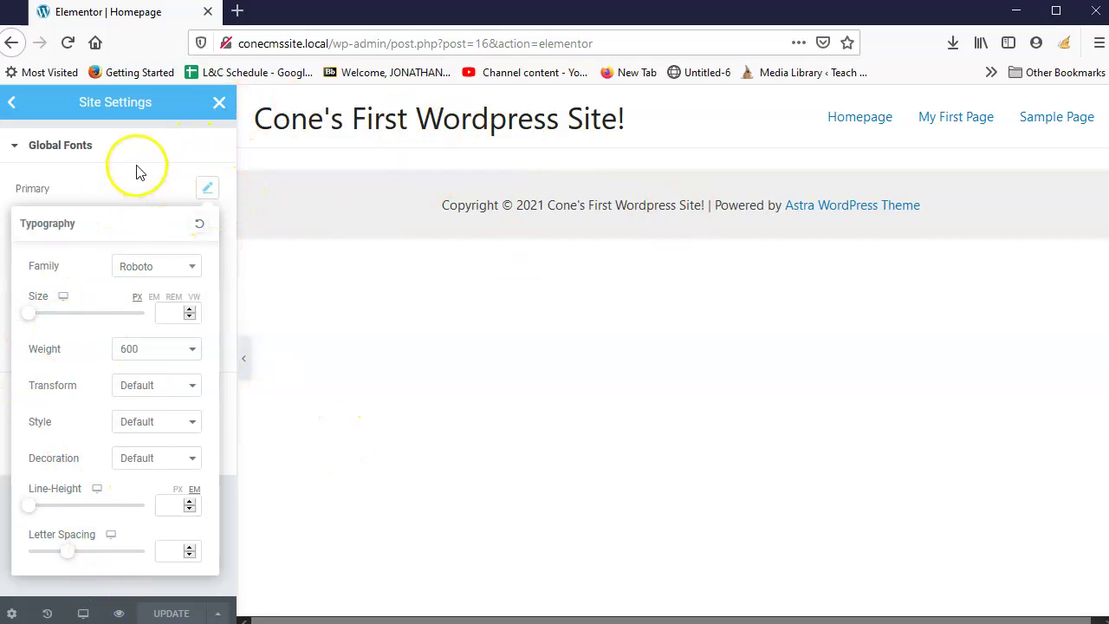
click(166, 268)
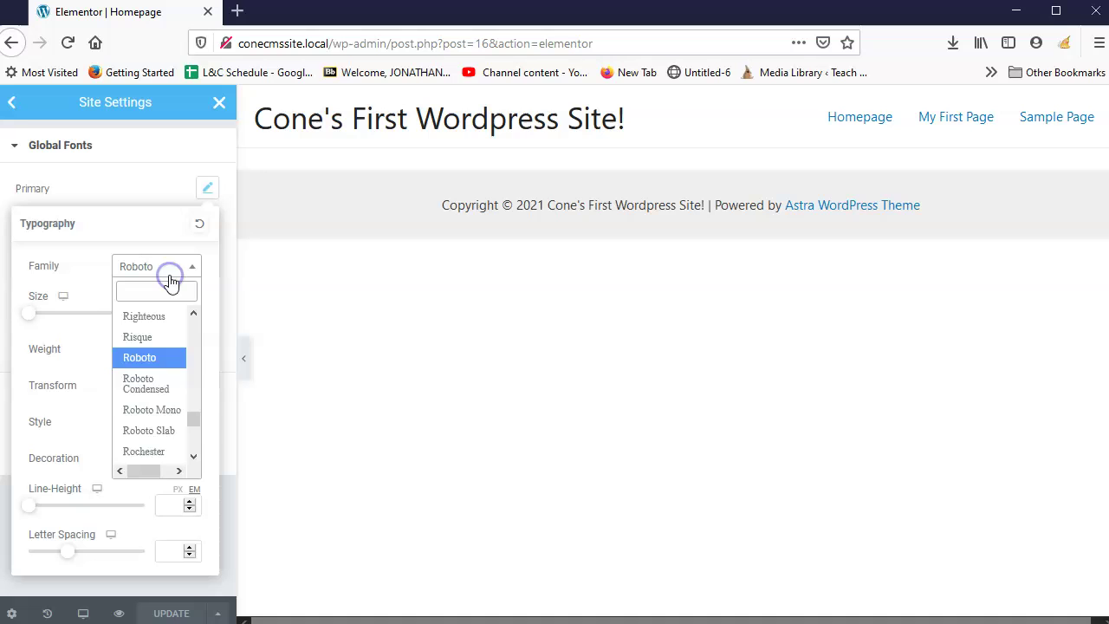
click(98, 178)
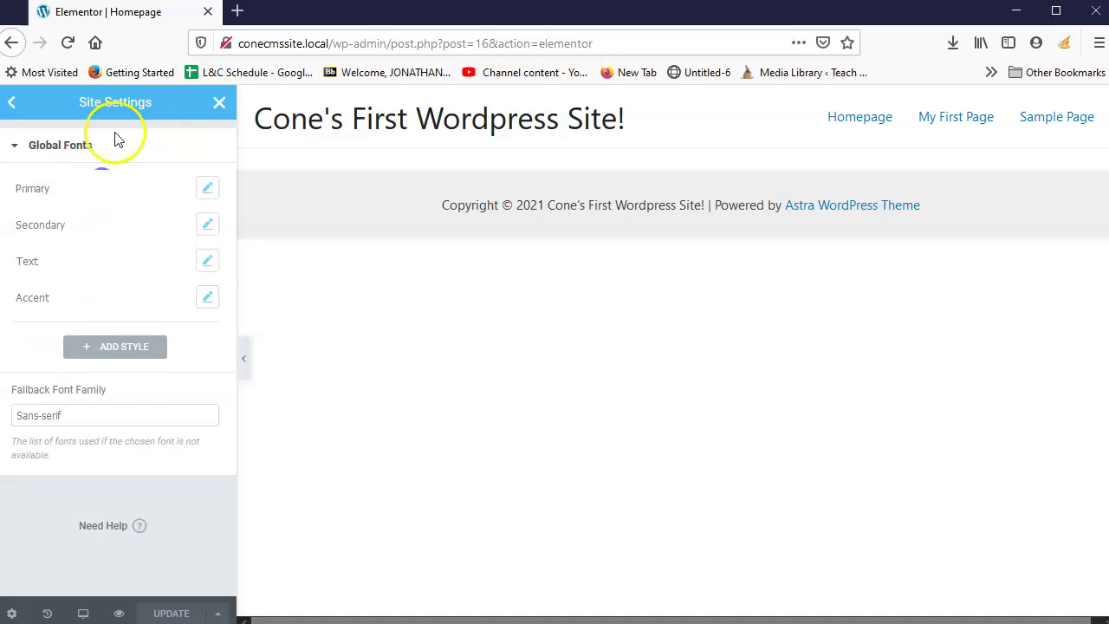
click(11, 102)
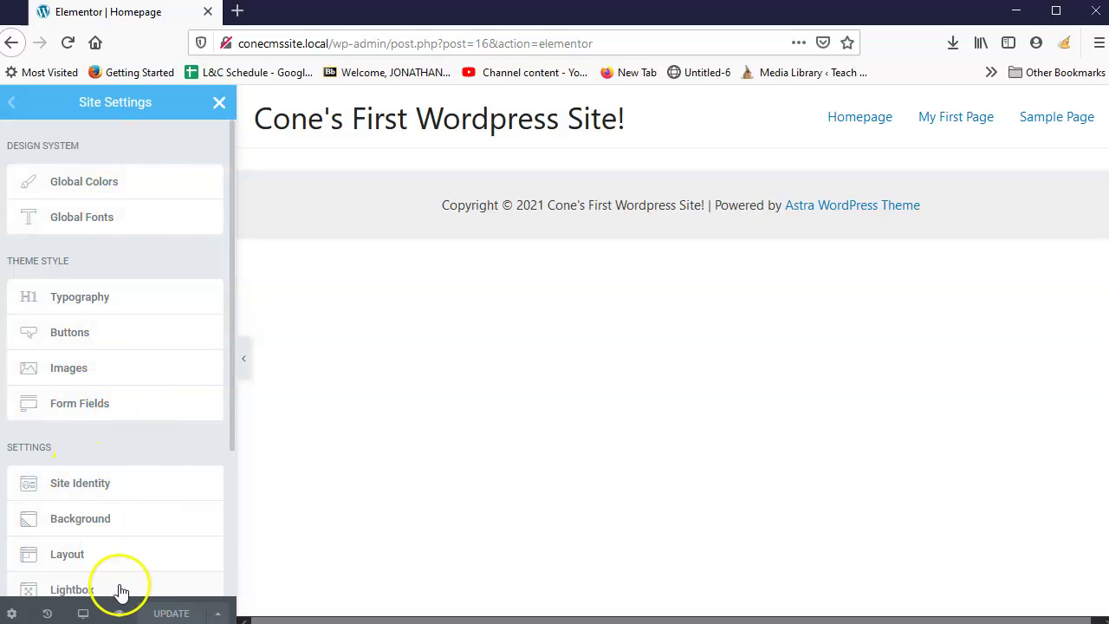
scroll(164, 391, down, 1)
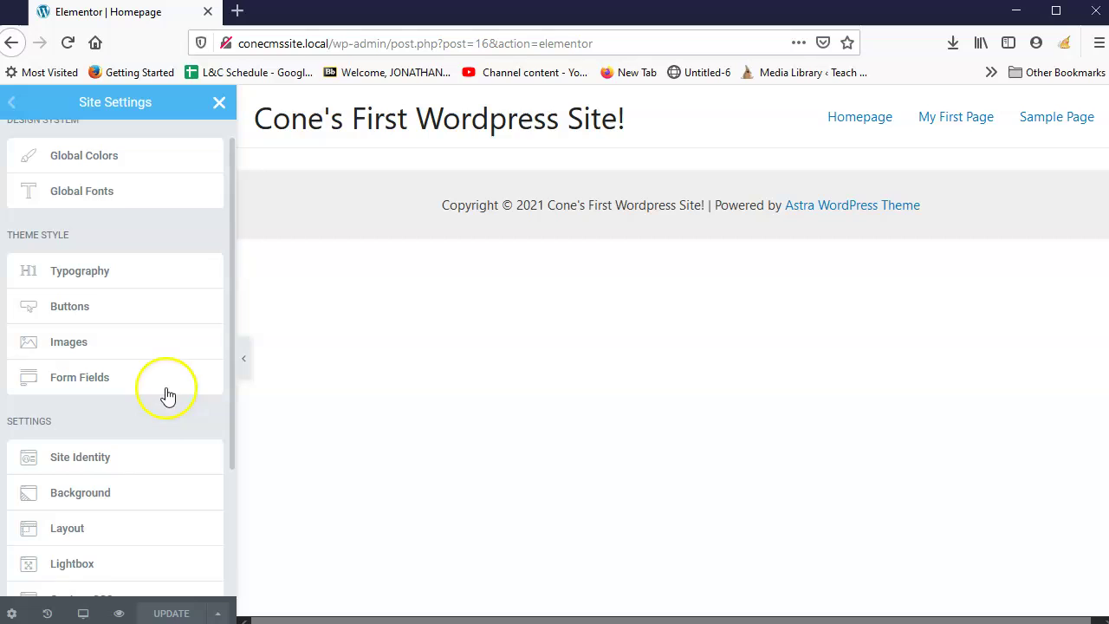
In Site Identity, change the Site Name to 'Cecil College'.
click(115, 467)
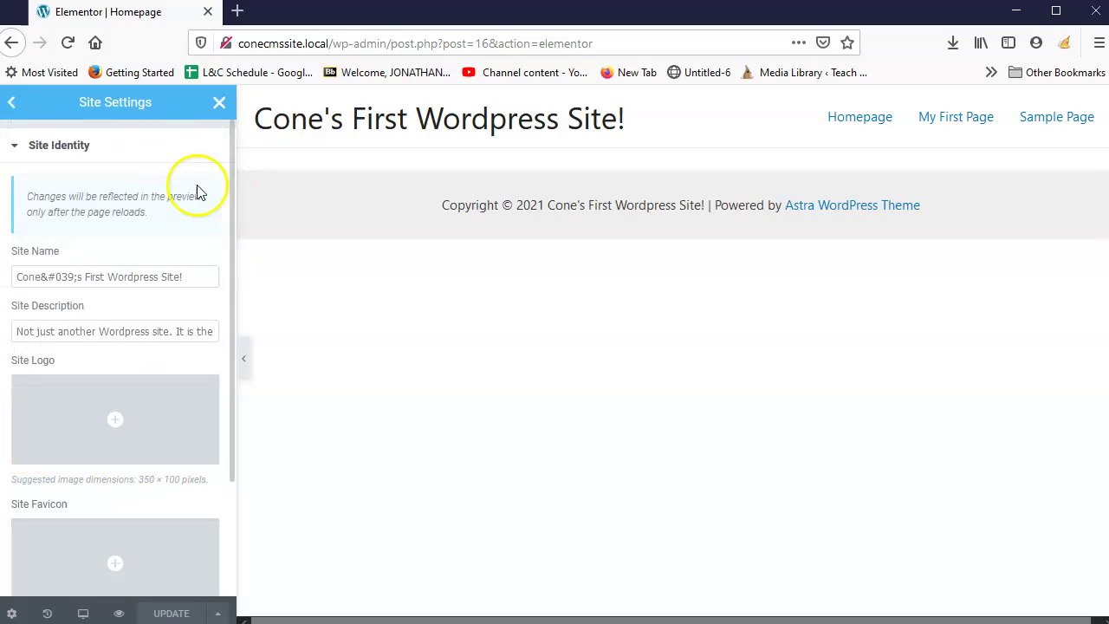
triple_click(215, 277)
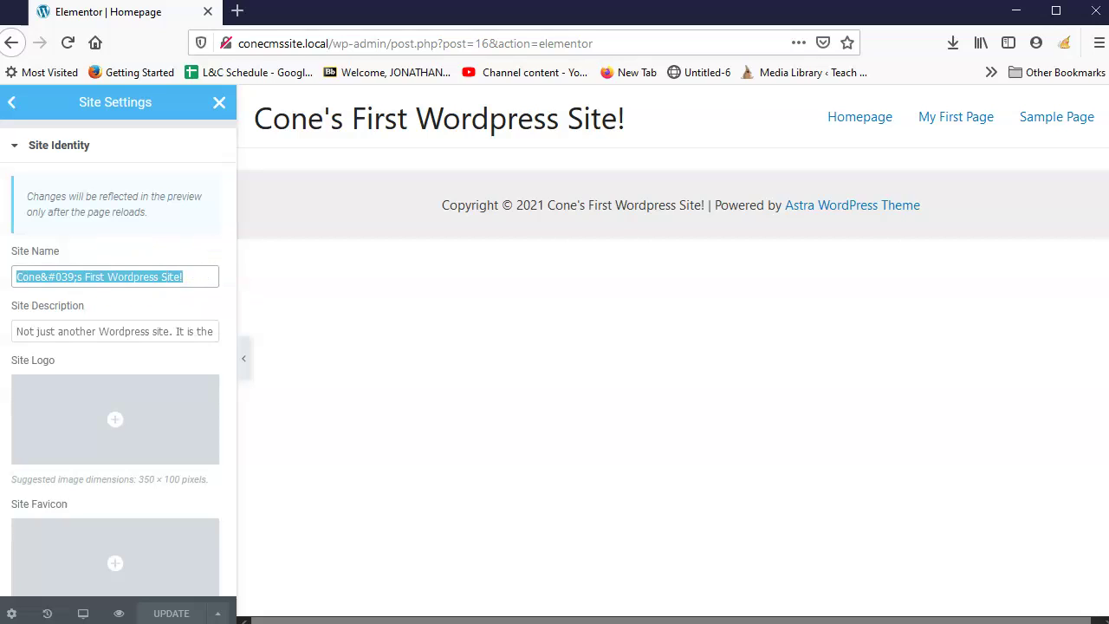
text(CecilC)
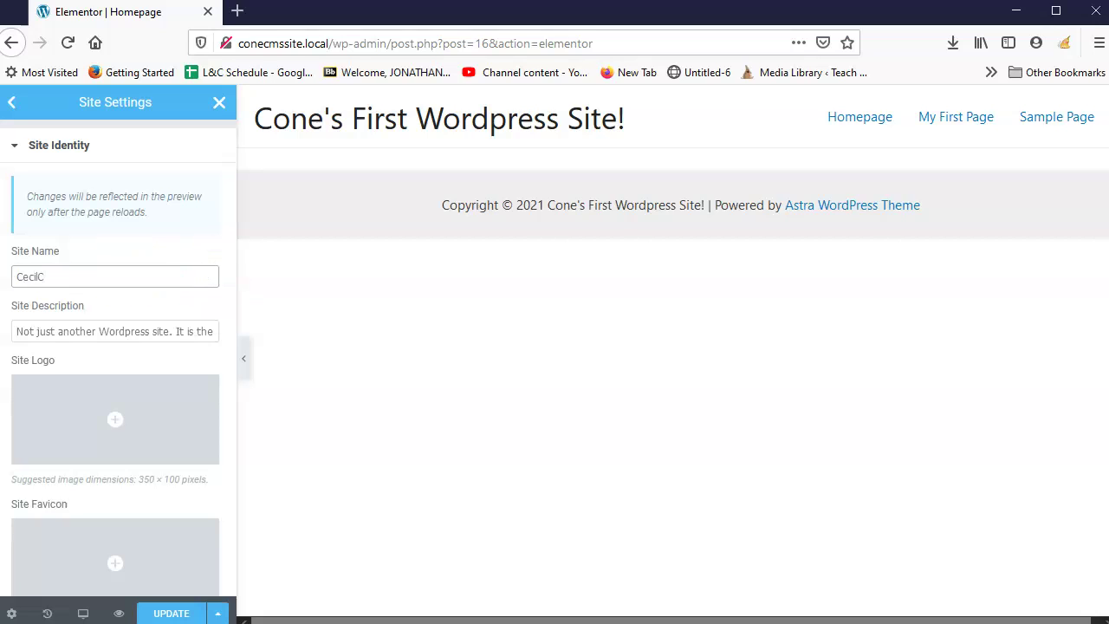
text(ollege)
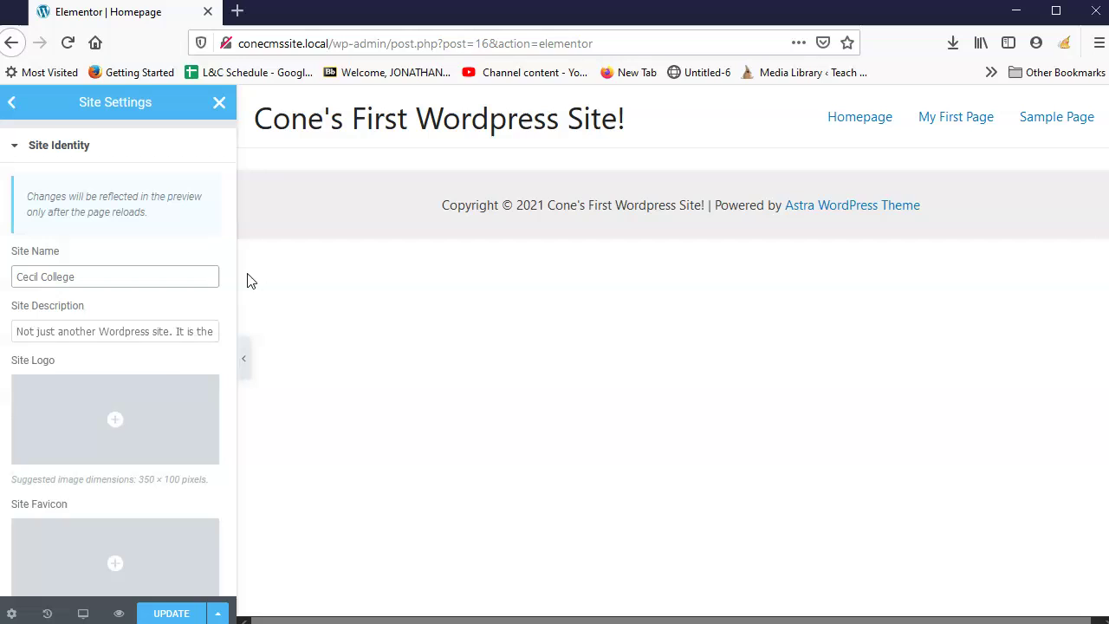
Replace the Site Description with the tagline 'Own Your Future'.
drag(81, 340, 128, 316)
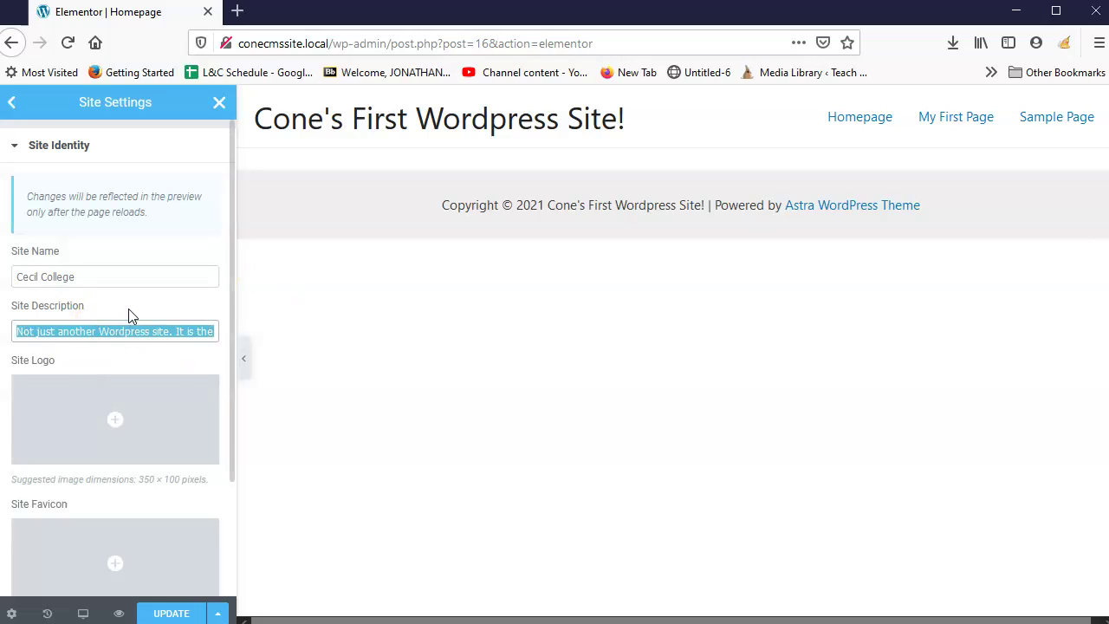
key(BackSpace)
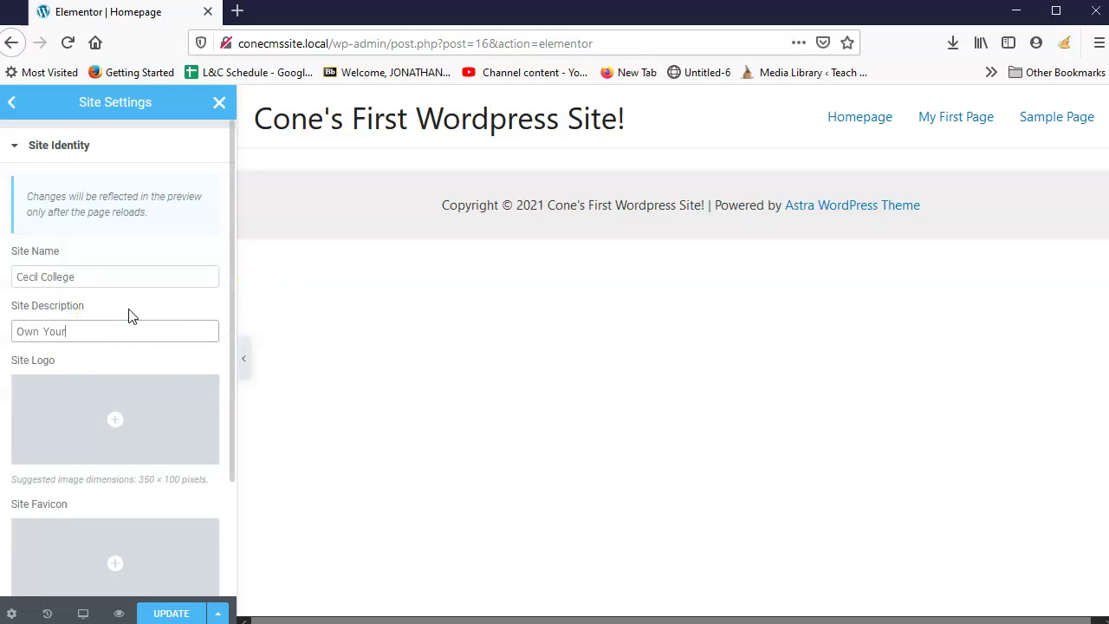
text(Own Your Future)
scroll(146, 398, down, 1)
mouse_move(92, 373)
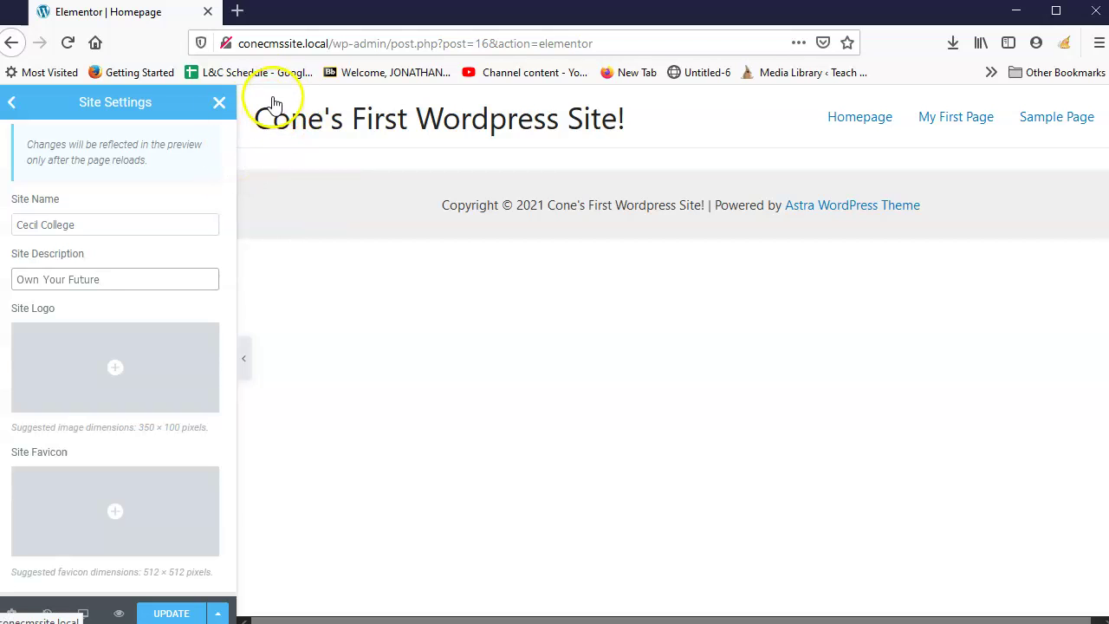
click(108, 279)
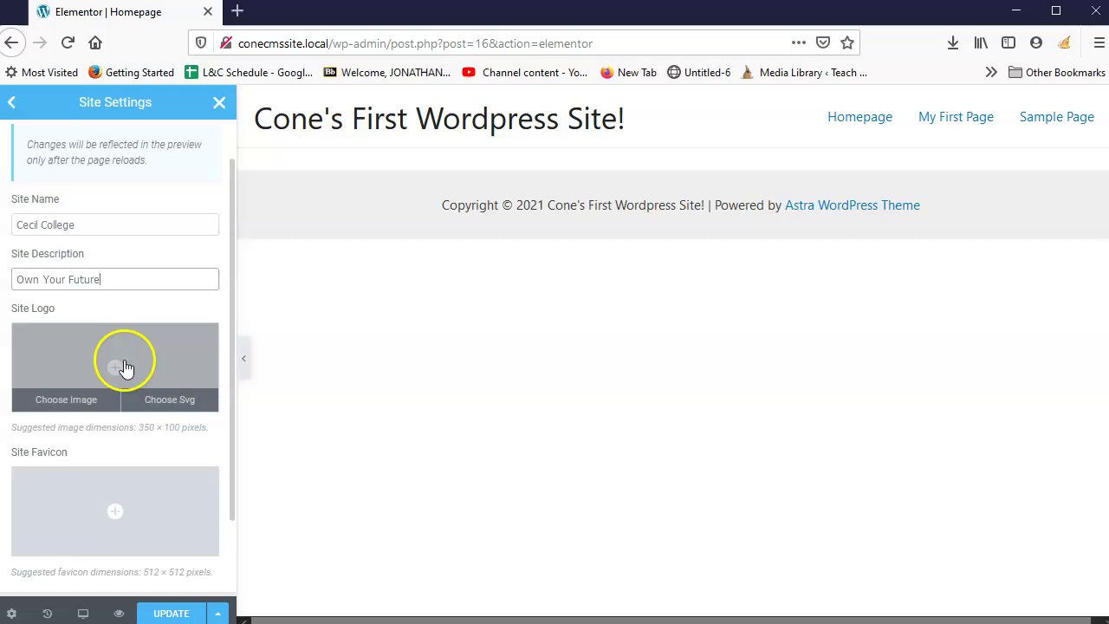
Open Insert Media for the Site Logo with the images folder shown beside it.
click(75, 401)
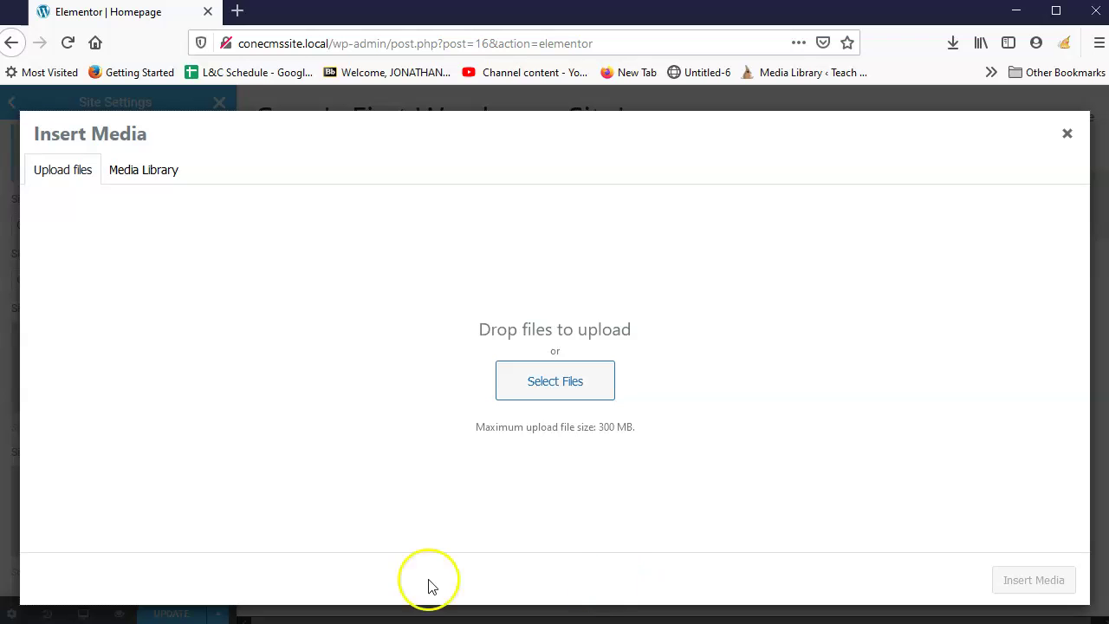
key(alt+Tab)
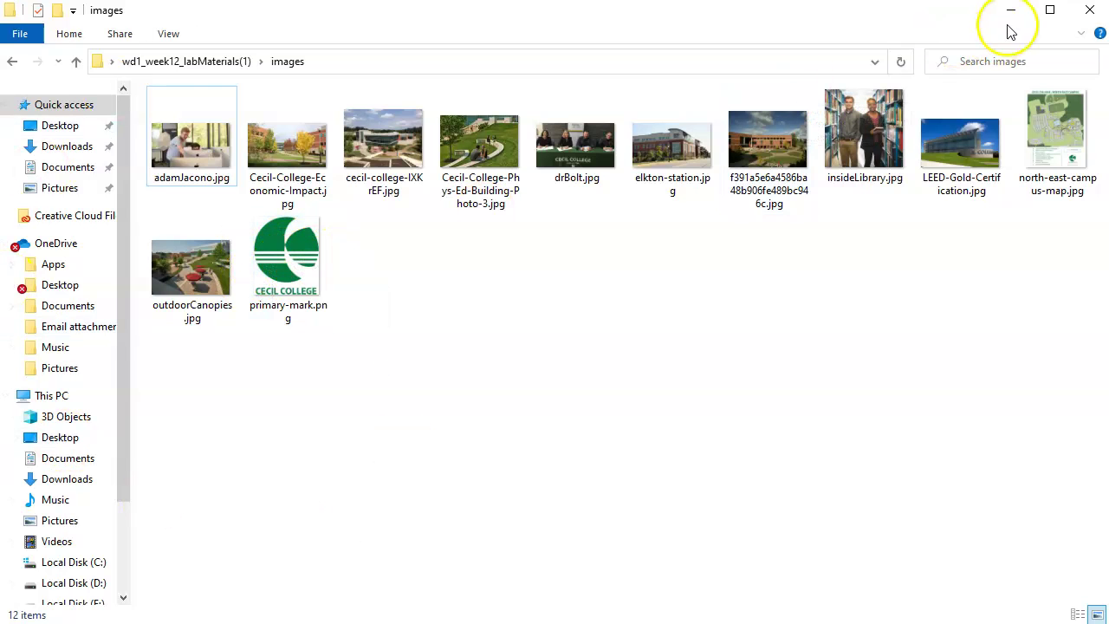
drag(948, 21, 584, 307)
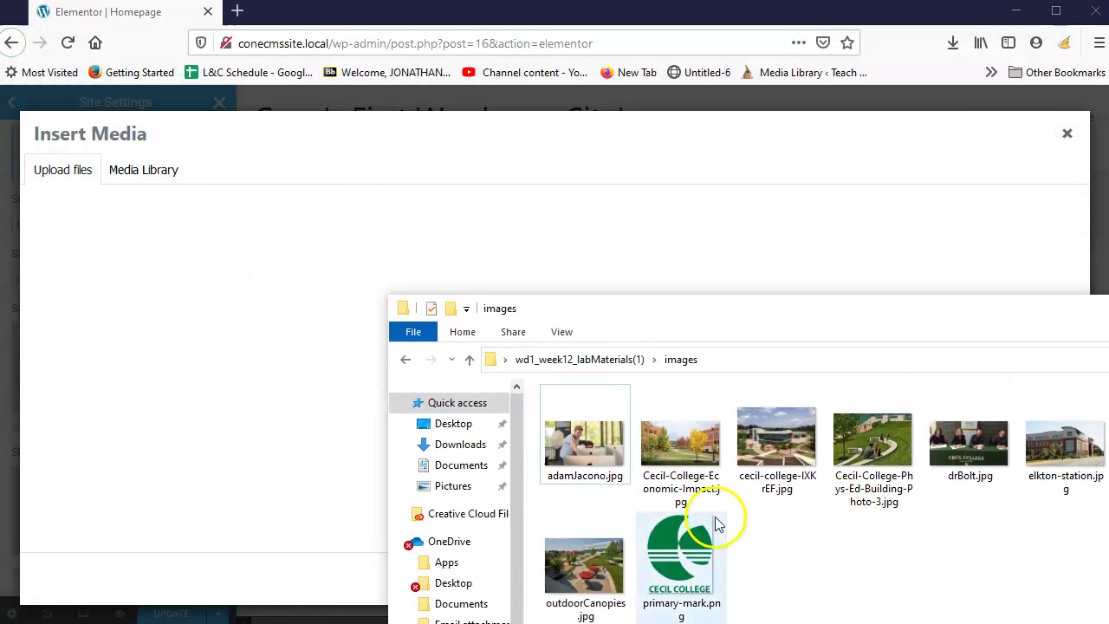
Upload primary-mark.png and insert it as the Site Logo.
drag(680, 554, 249, 319)
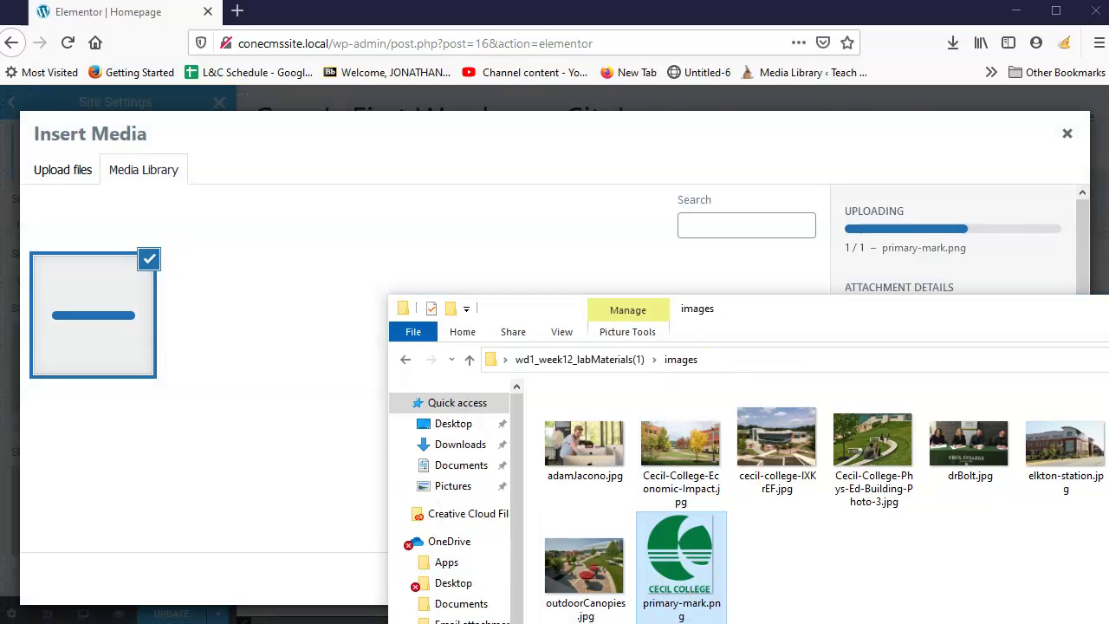
click(982, 304)
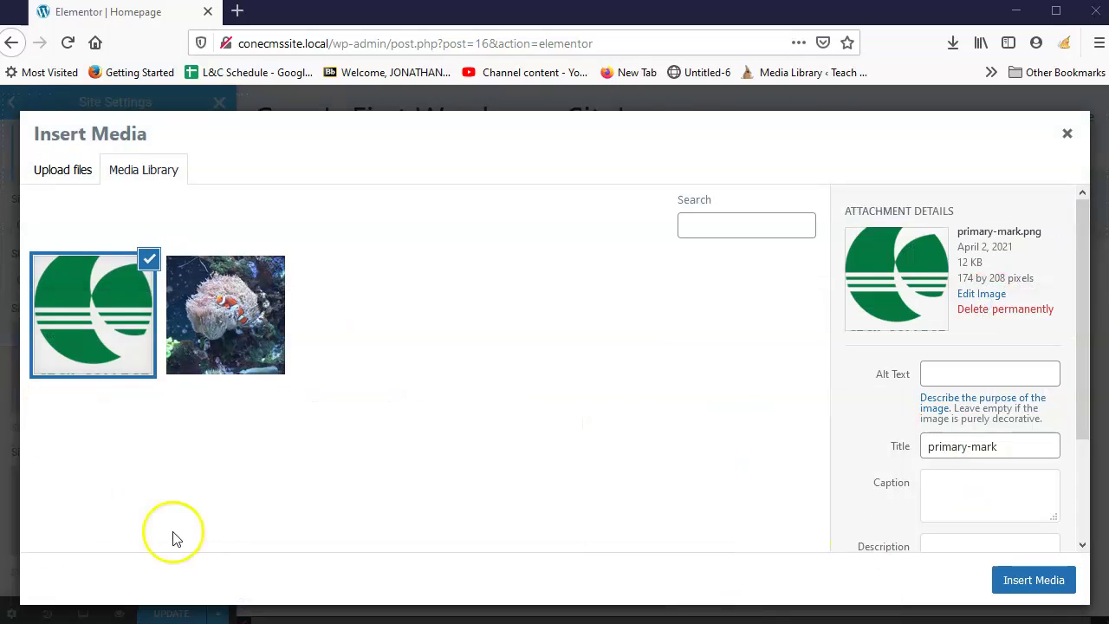
click(1050, 581)
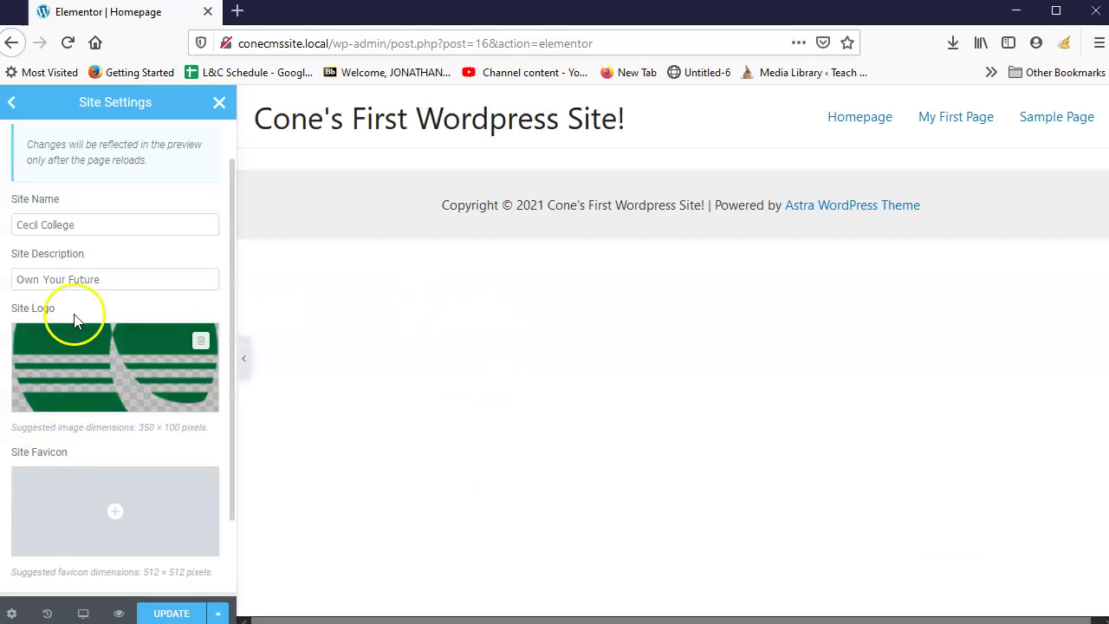
Set primary-mark as the Site Favicon and save the site settings.
click(92, 545)
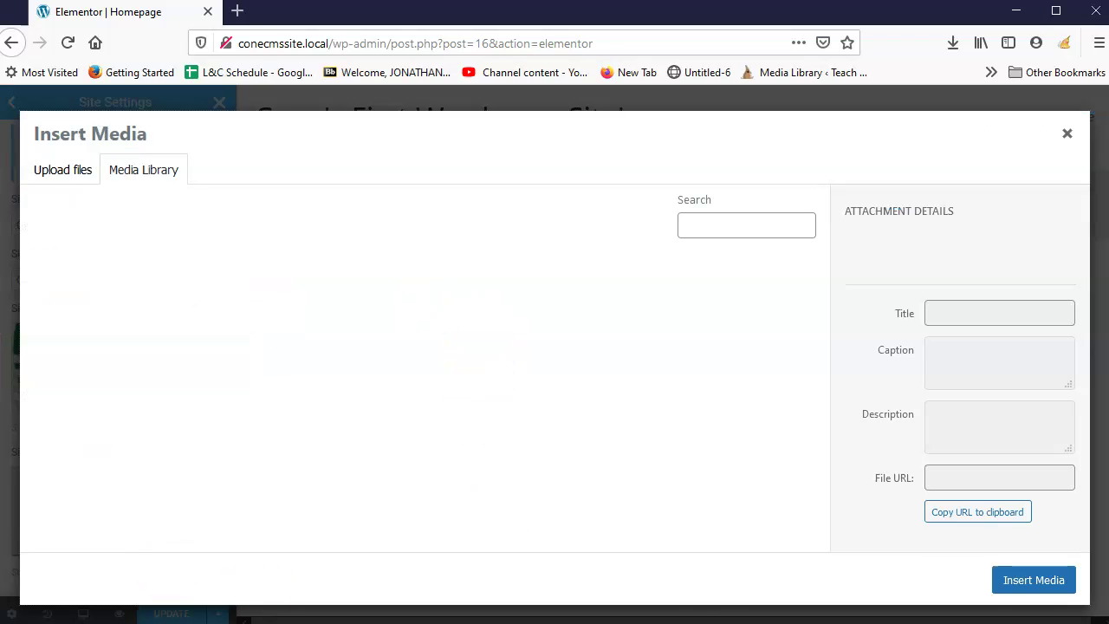
click(87, 344)
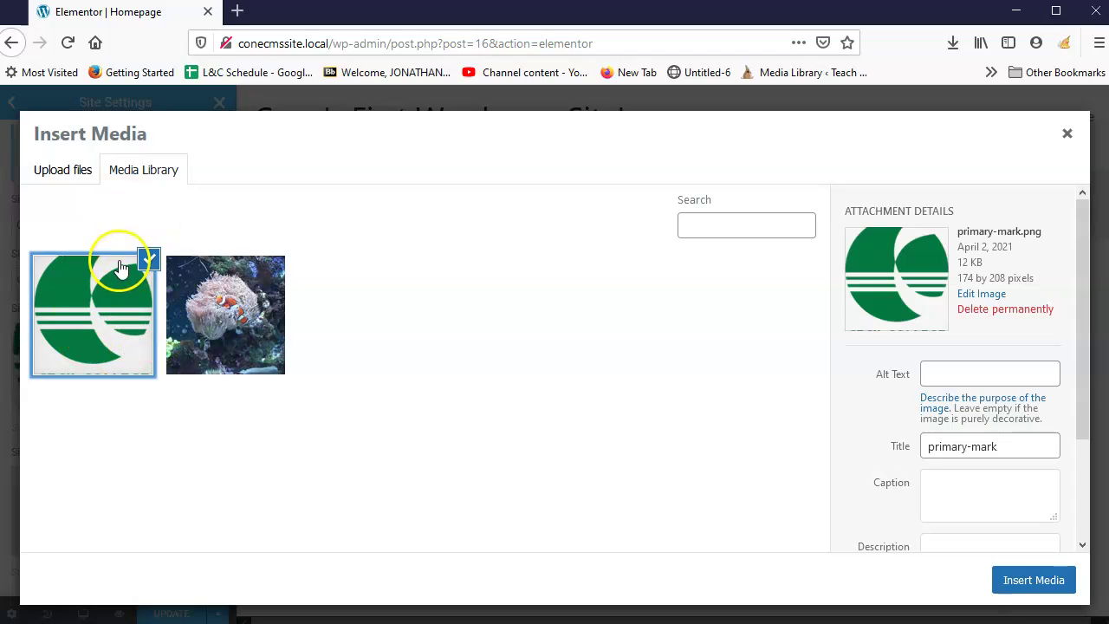
click(1022, 581)
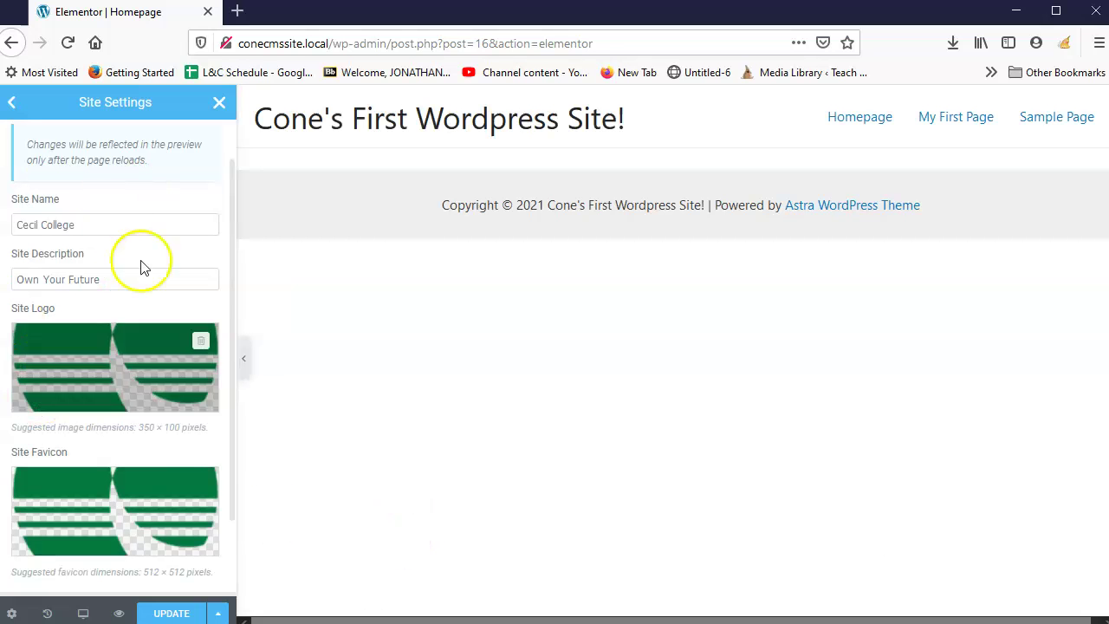
click(177, 611)
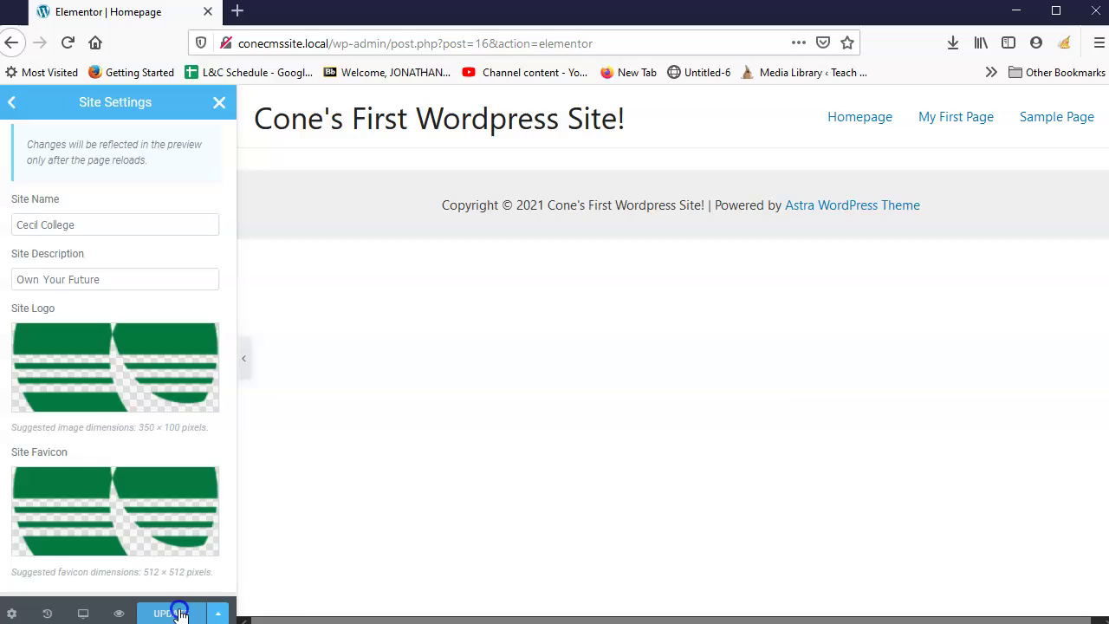
Go back to the Site Settings list and close it to return to the widget panel.
scroll(119, 457, down, 2)
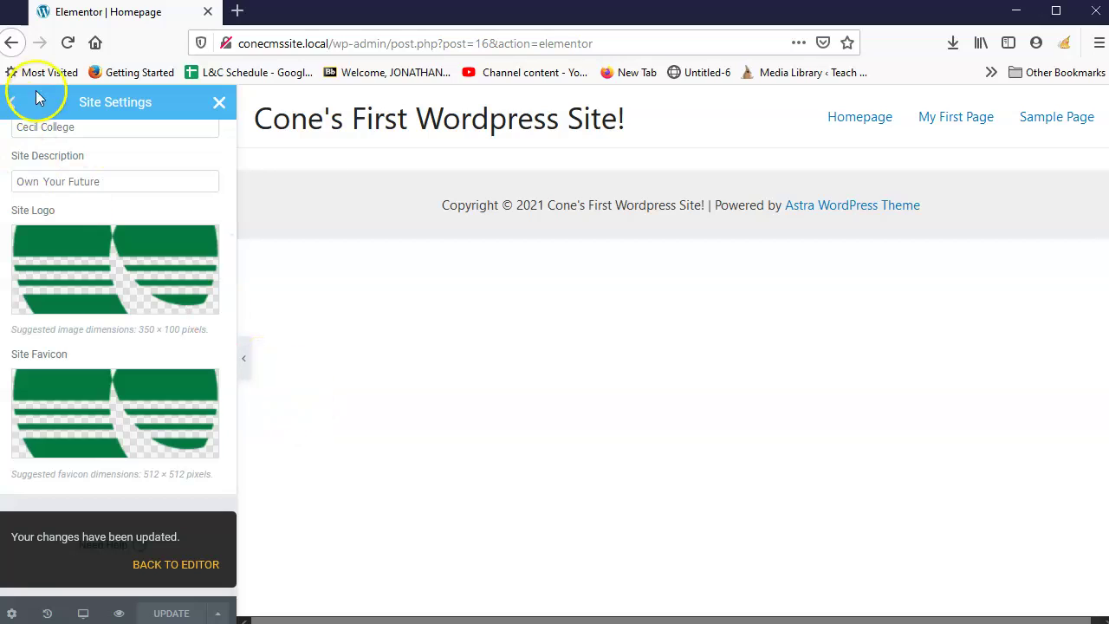
click(11, 102)
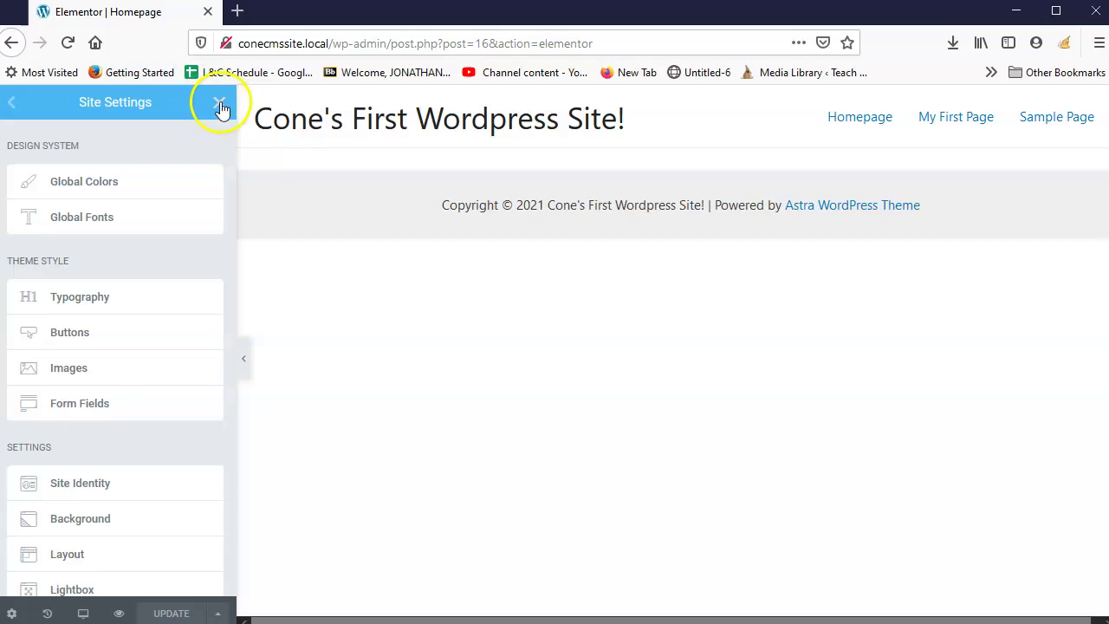
scroll(148, 529, down, 2)
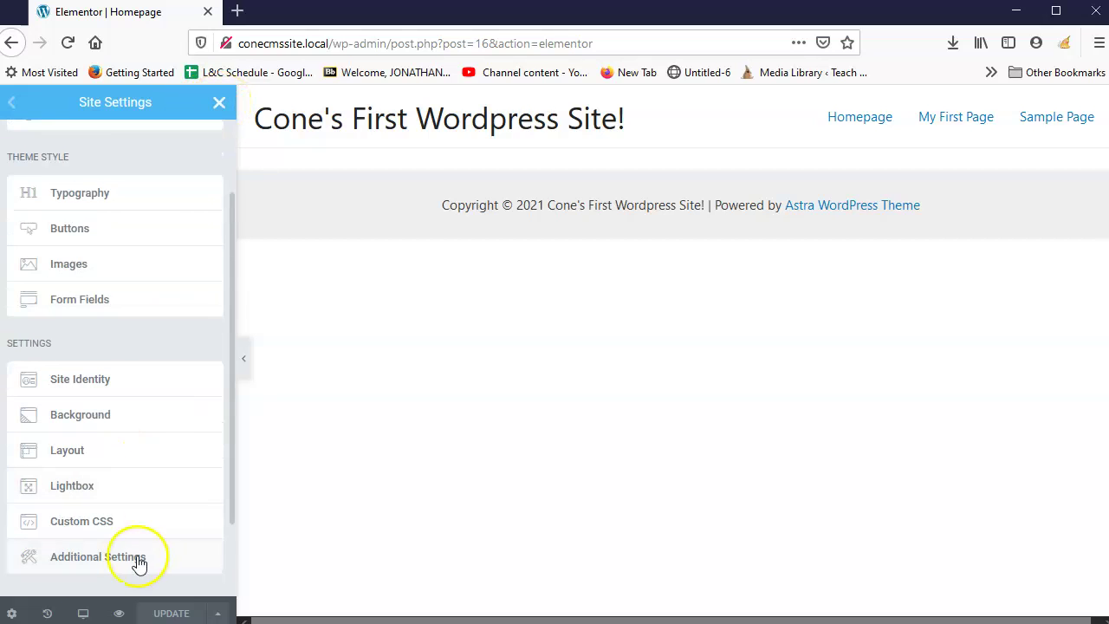
scroll(116, 376, up, 2)
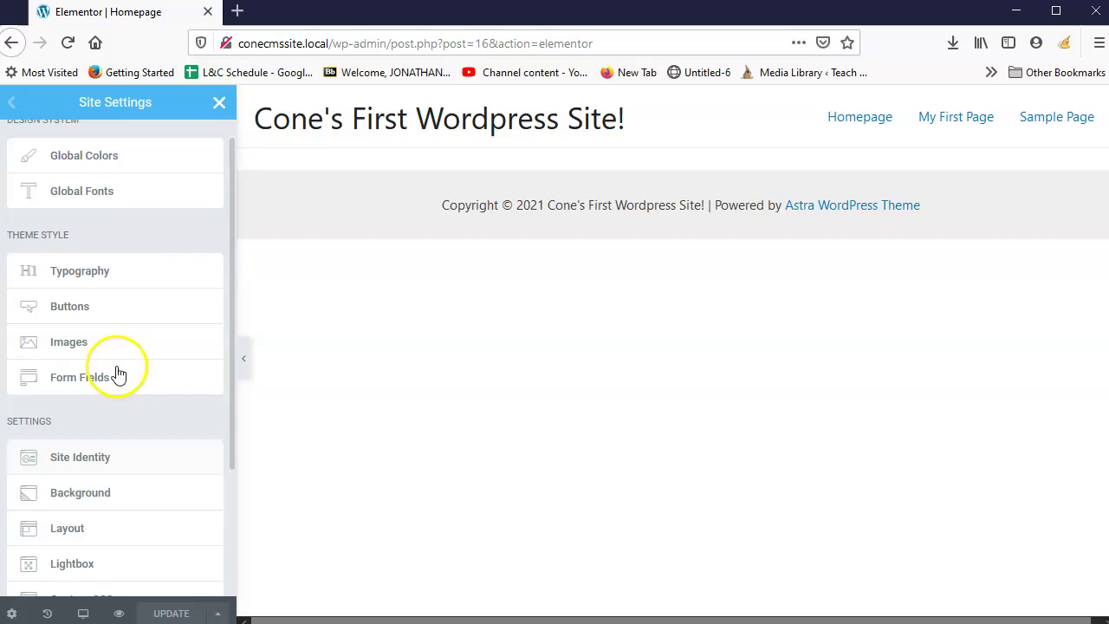
click(219, 102)
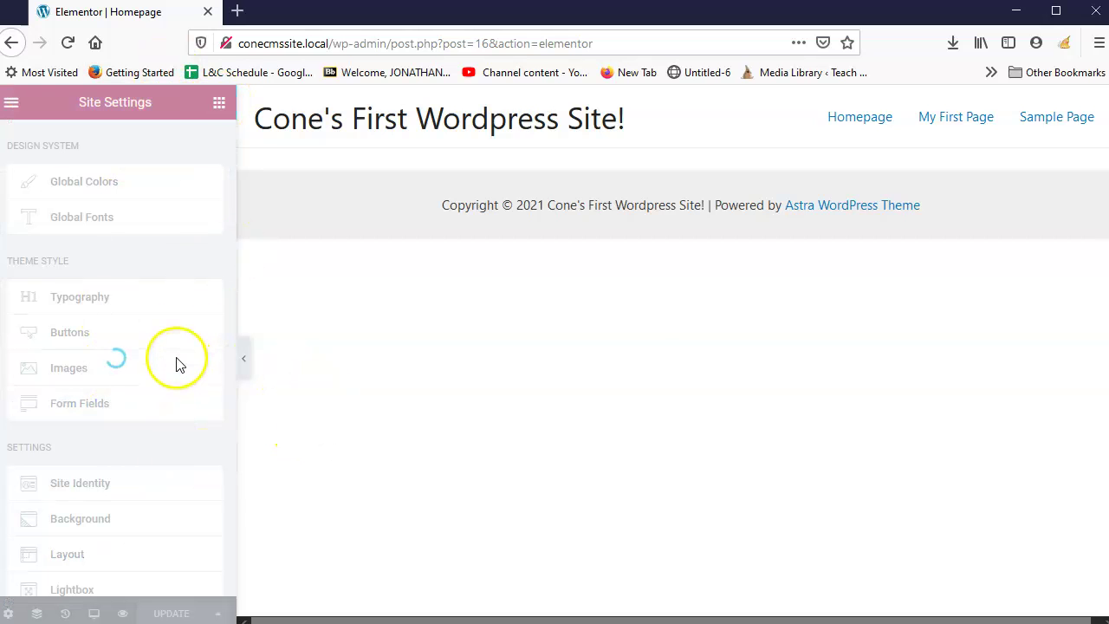
Reload the Homepage editor to show the new Cecil College identity.
click(65, 42)
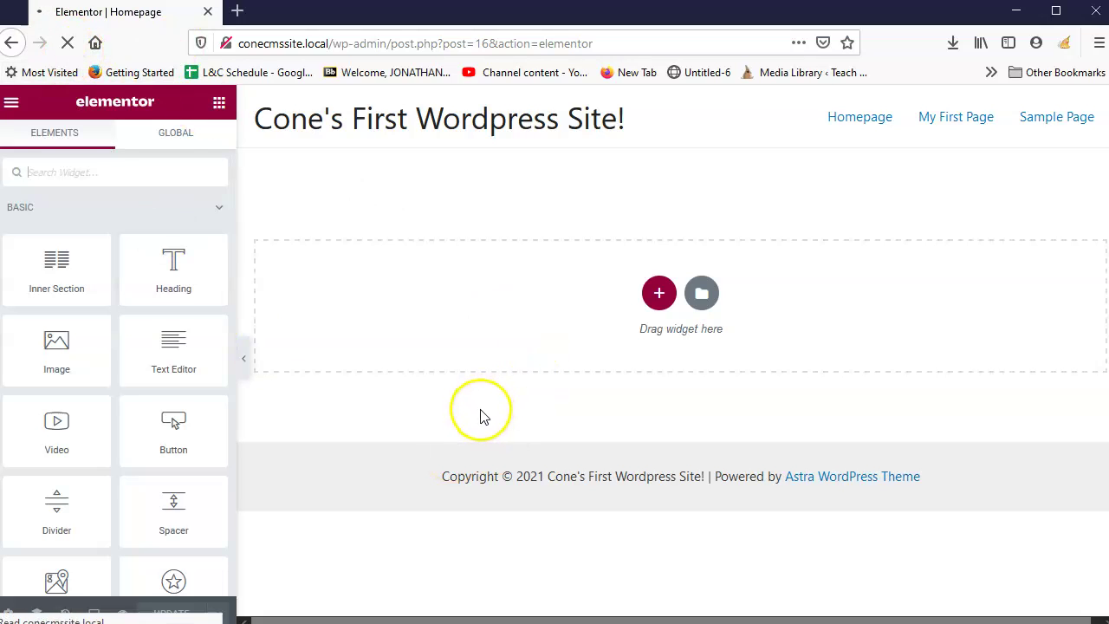